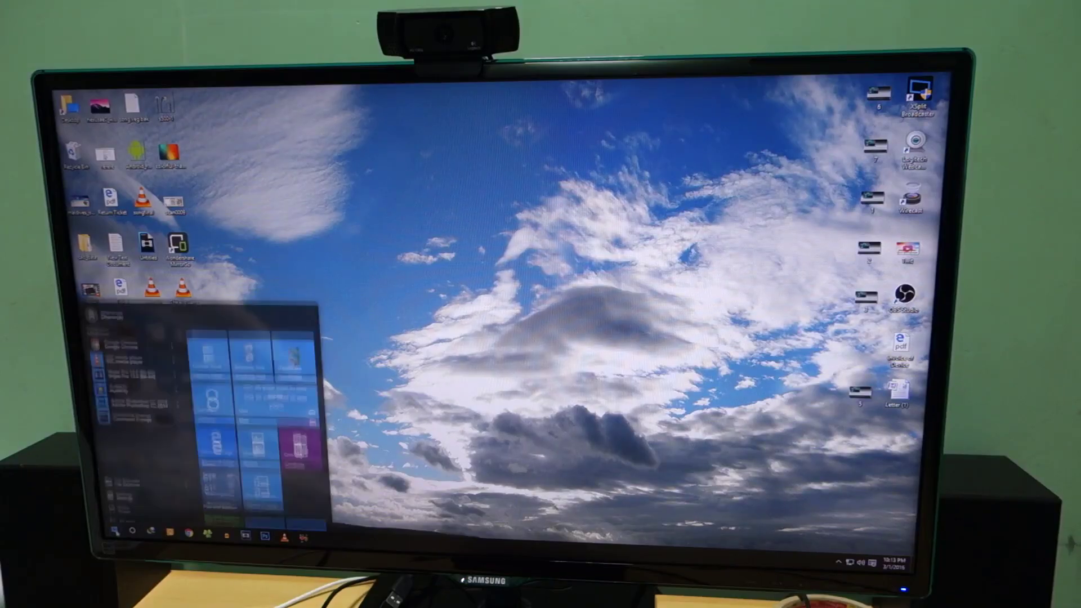
pyautogui.click(114, 530)
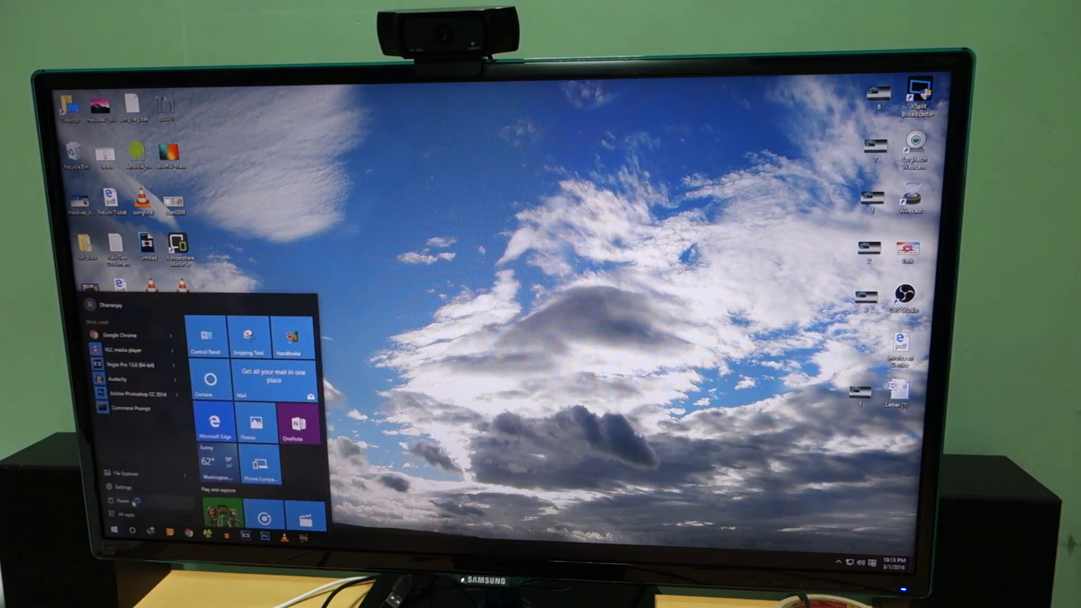
# Restart into Troubleshoot > Advanced options > Startup Settings and choose startup option 7.
pyautogui.click(148, 482)
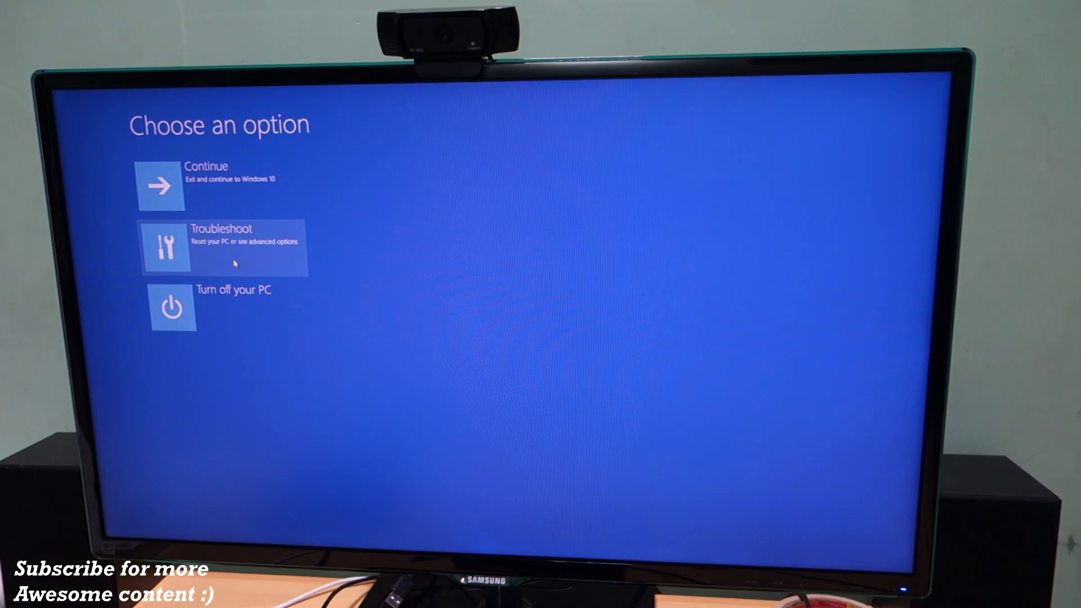
pyautogui.click(233, 255)
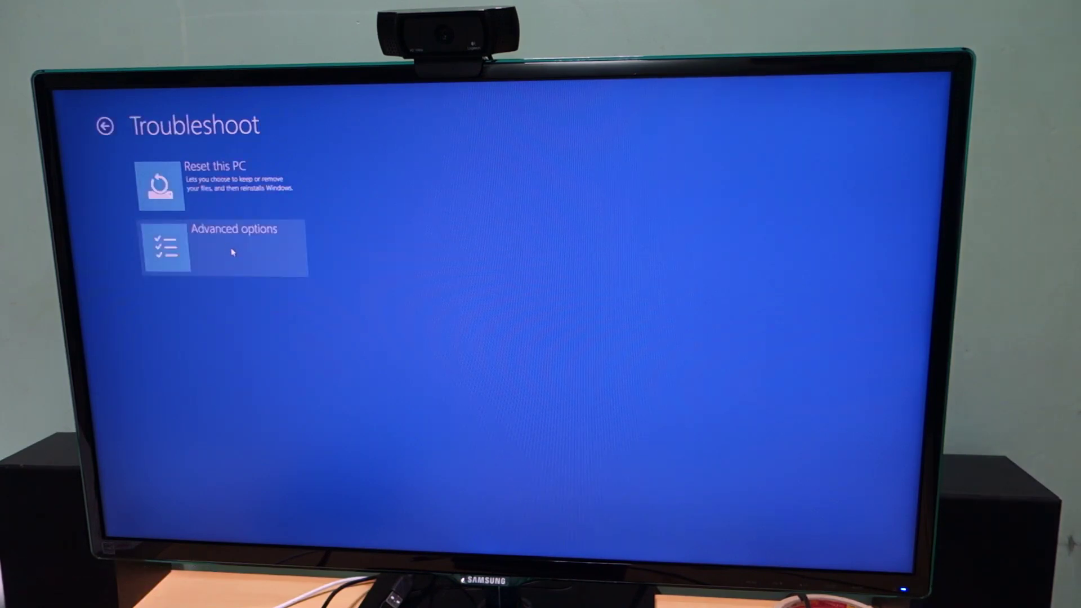
pyautogui.click(233, 252)
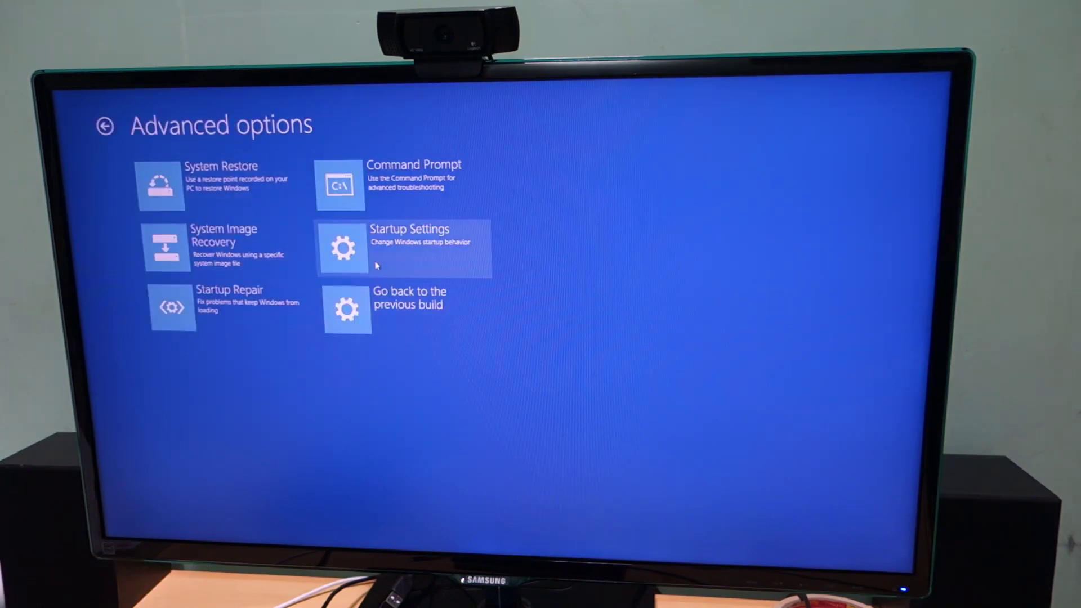
pyautogui.click(413, 271)
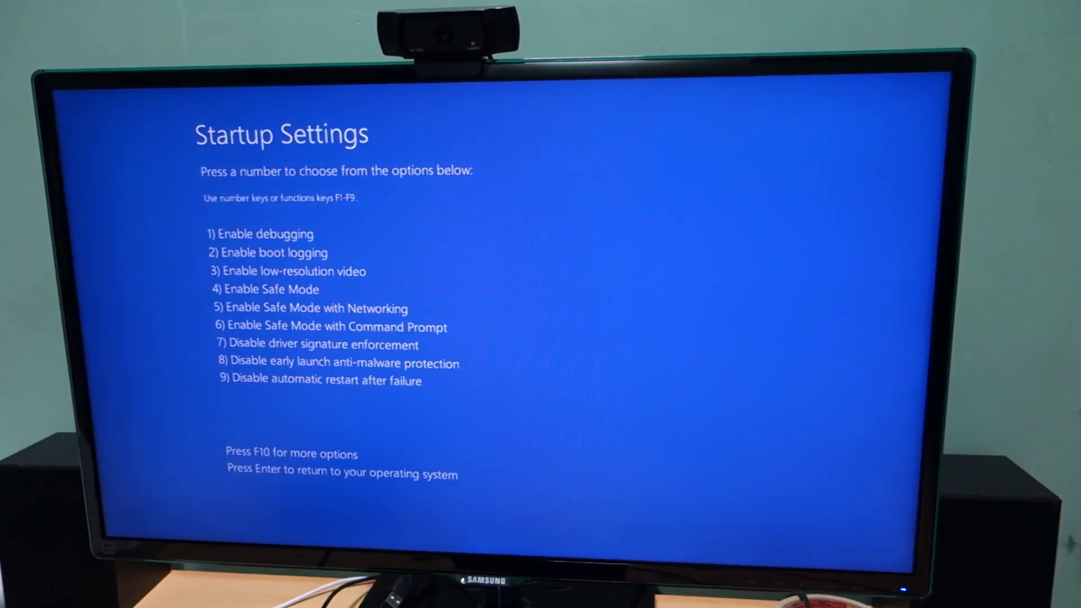
pyautogui.press('7')
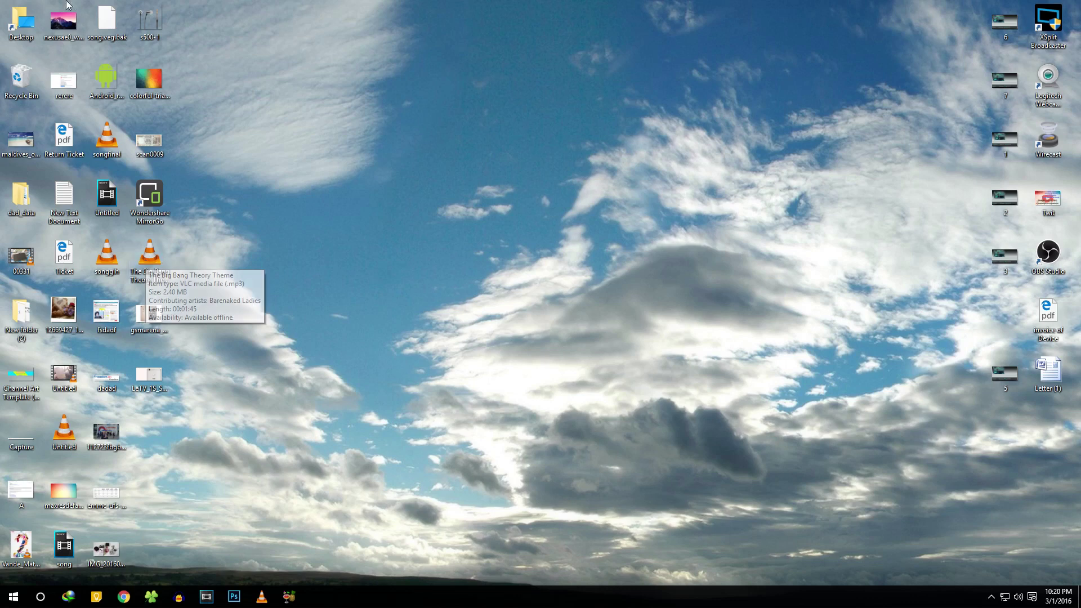
# In Device Manager, start a driver update for the Qualcomm HS-USB QDLoader 9008 (COM10) port.
pyautogui.rightClick(13, 597)
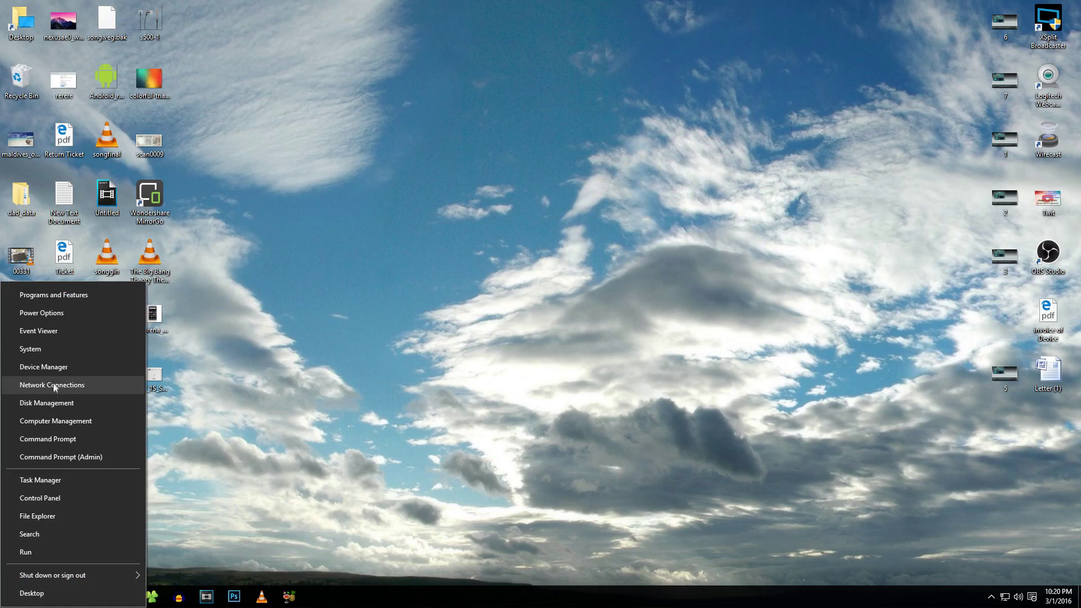
pyautogui.click(54, 367)
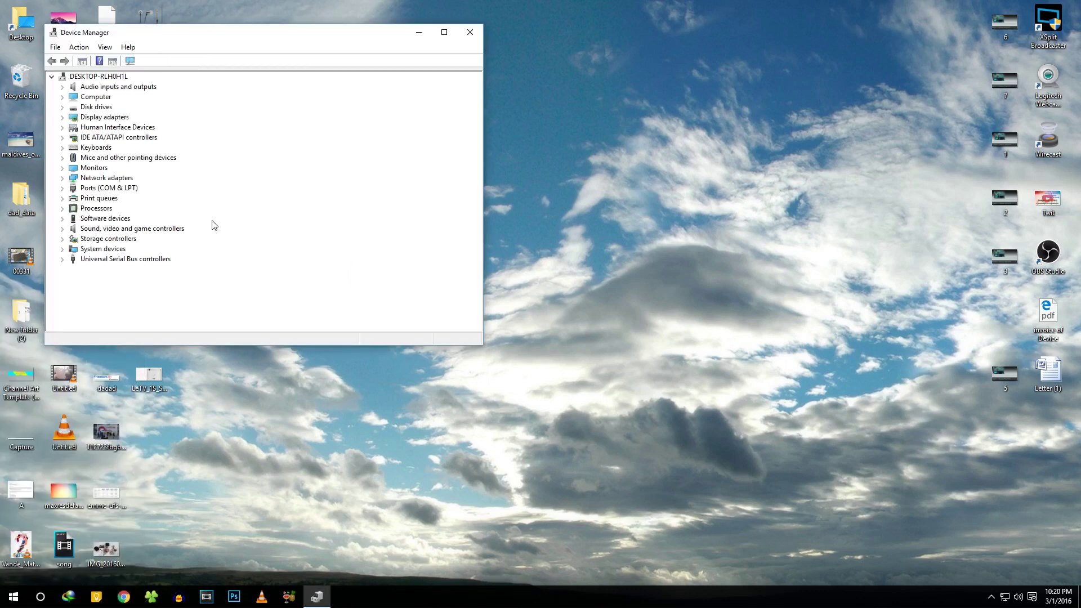
pyautogui.click(64, 190)
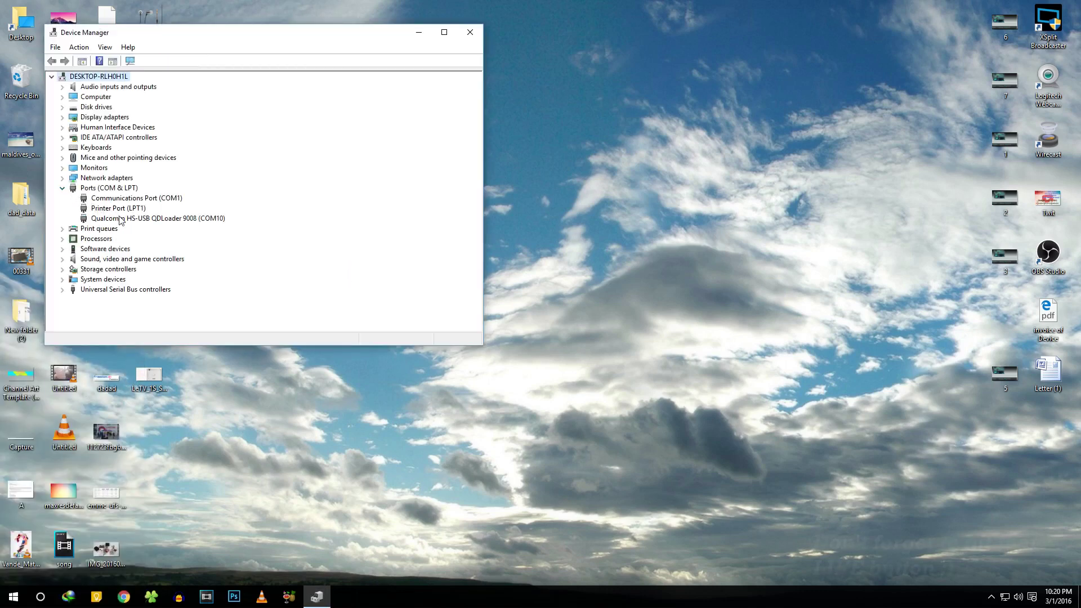
pyautogui.click(100, 219)
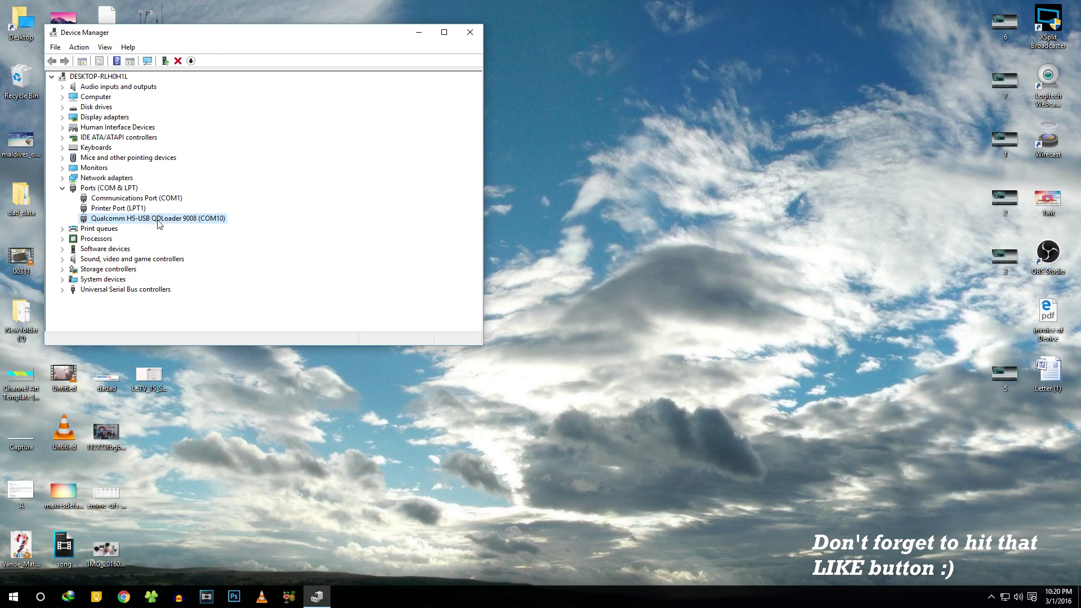
pyautogui.rightClick(159, 223)
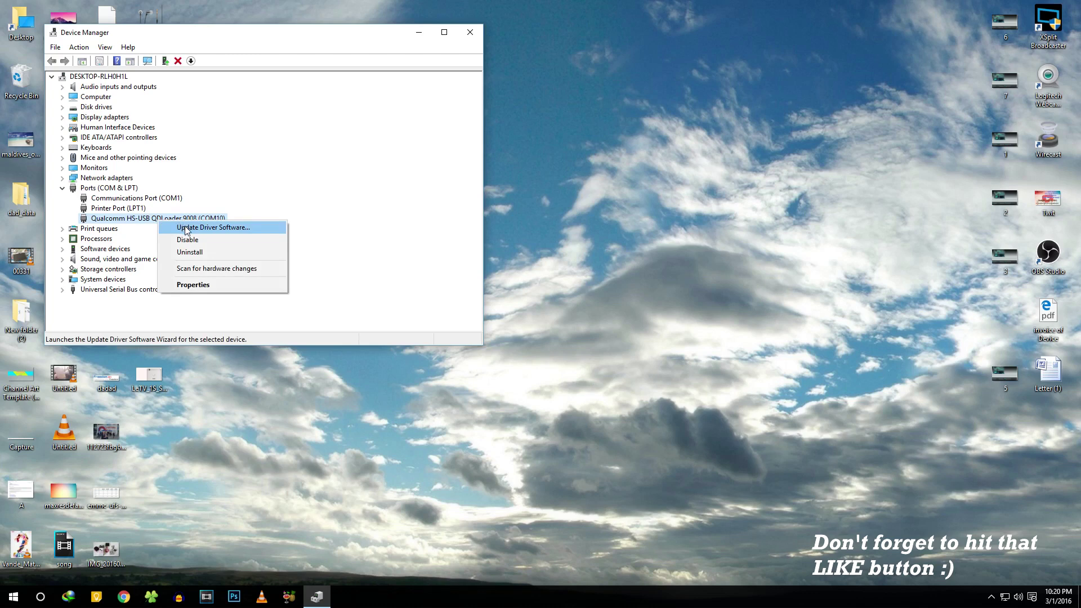
pyautogui.click(187, 228)
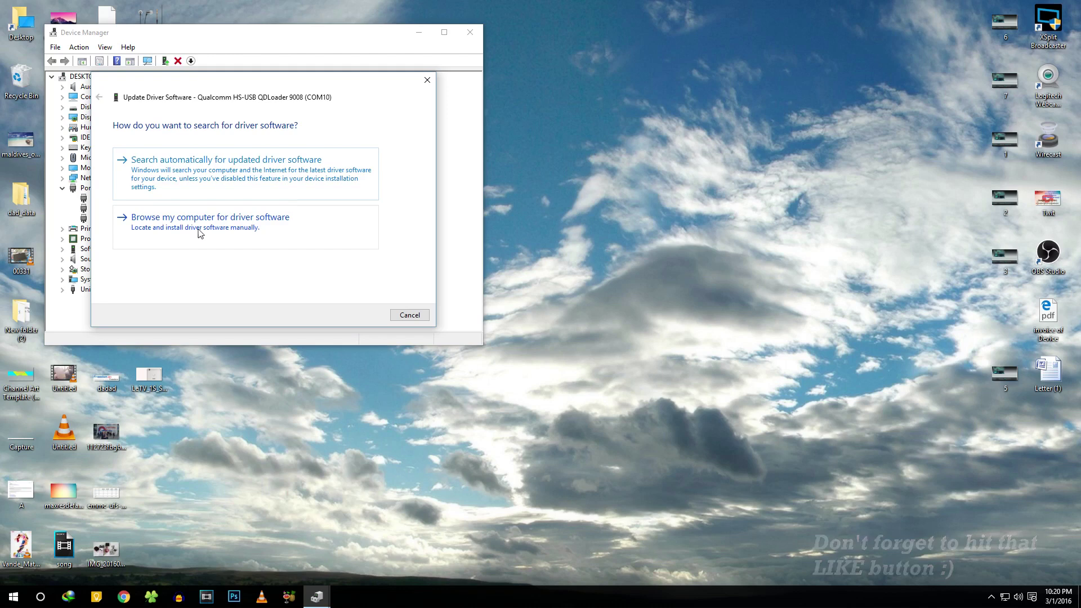
# Choose to browse for the driver manually, pick from a list, and open Have Disk.
pyautogui.click(207, 235)
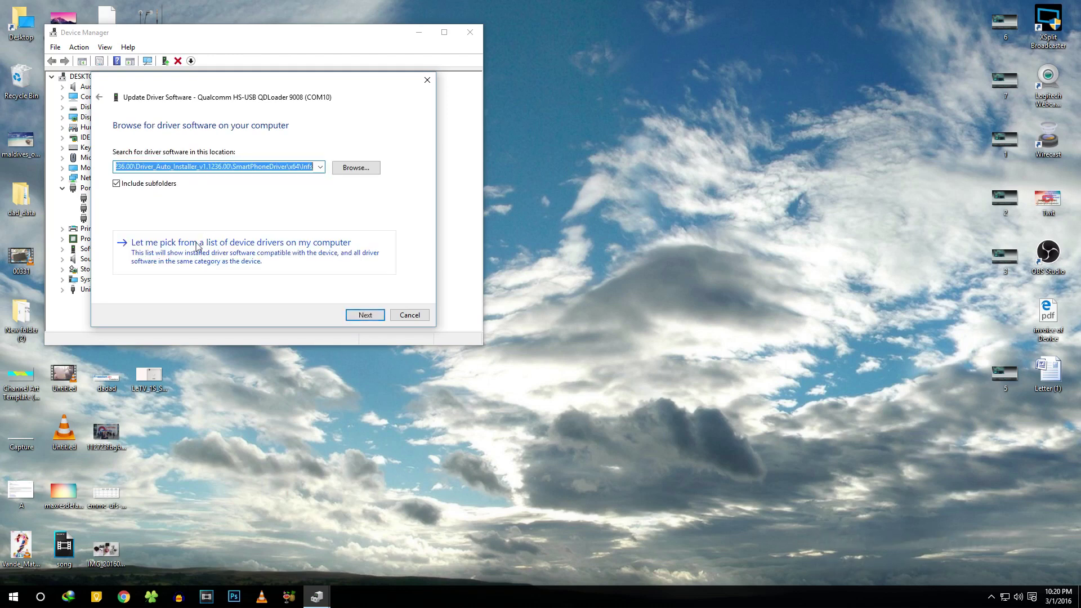
pyautogui.click(364, 172)
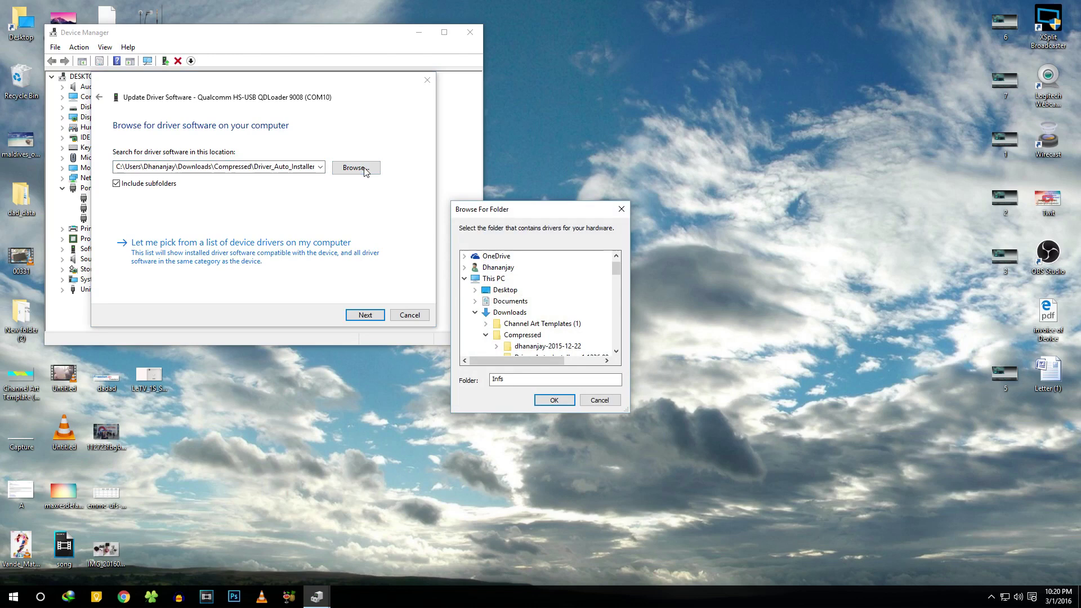
pyautogui.click(621, 213)
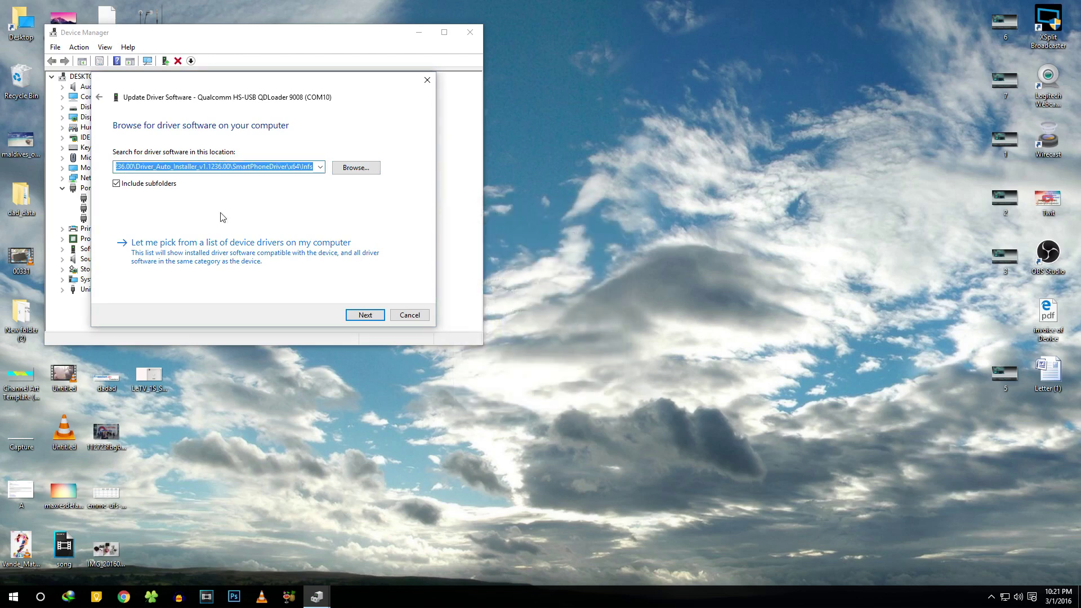
pyautogui.click(282, 263)
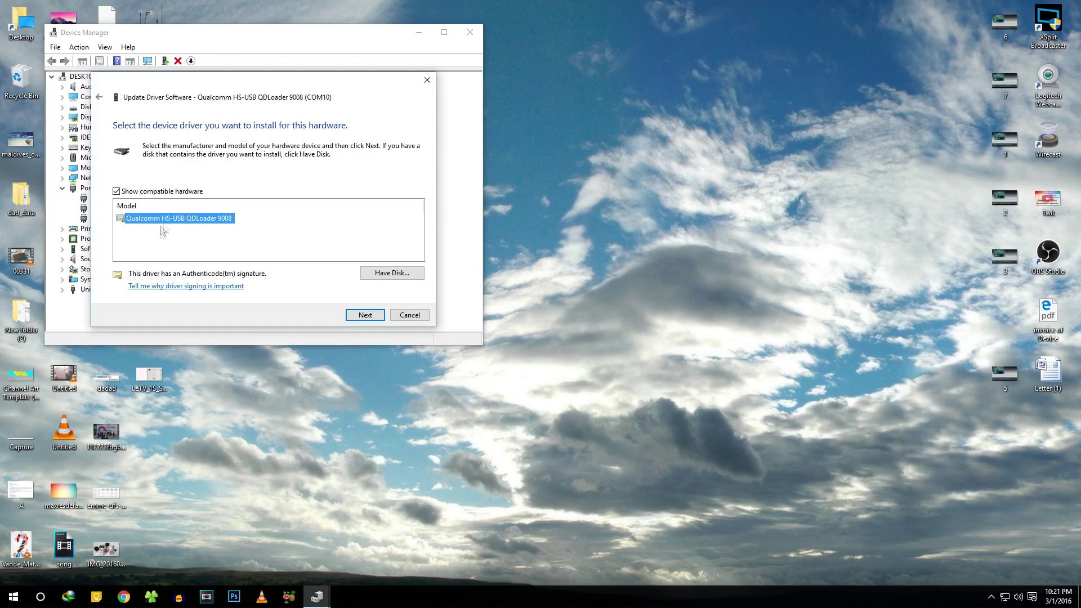
pyautogui.click(387, 273)
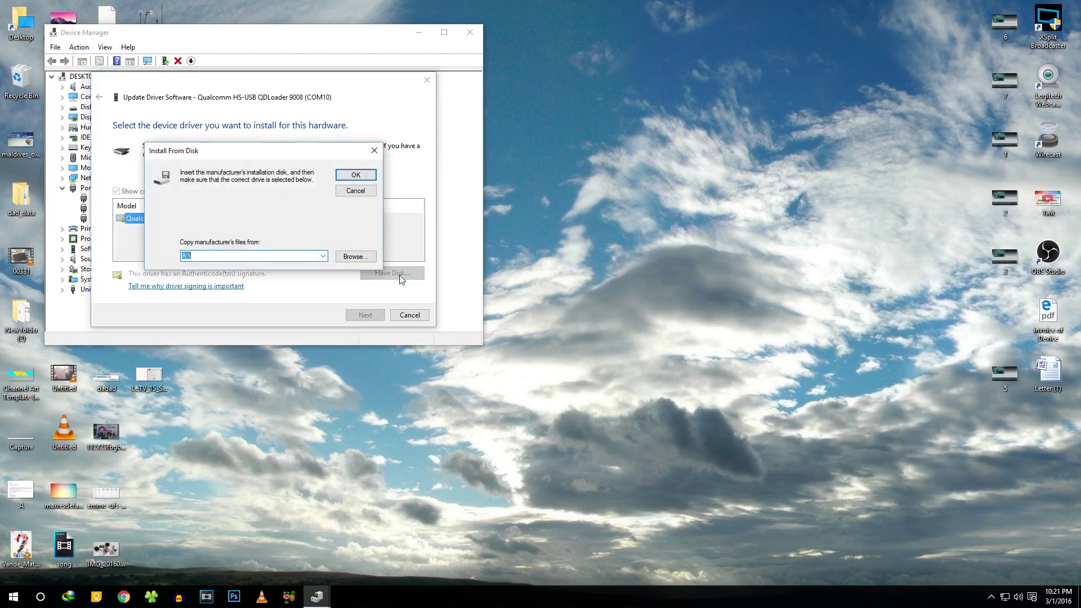
# Browse for the driver file, climbing up to This PC and into C:\Program Files (x86).
pyautogui.click(346, 258)
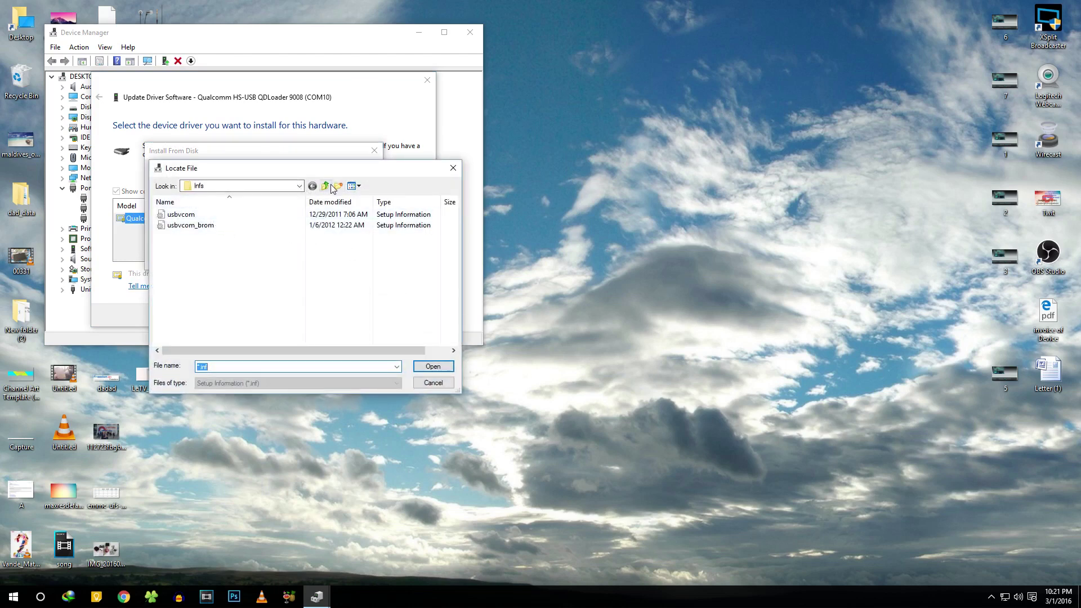
pyautogui.click(330, 189)
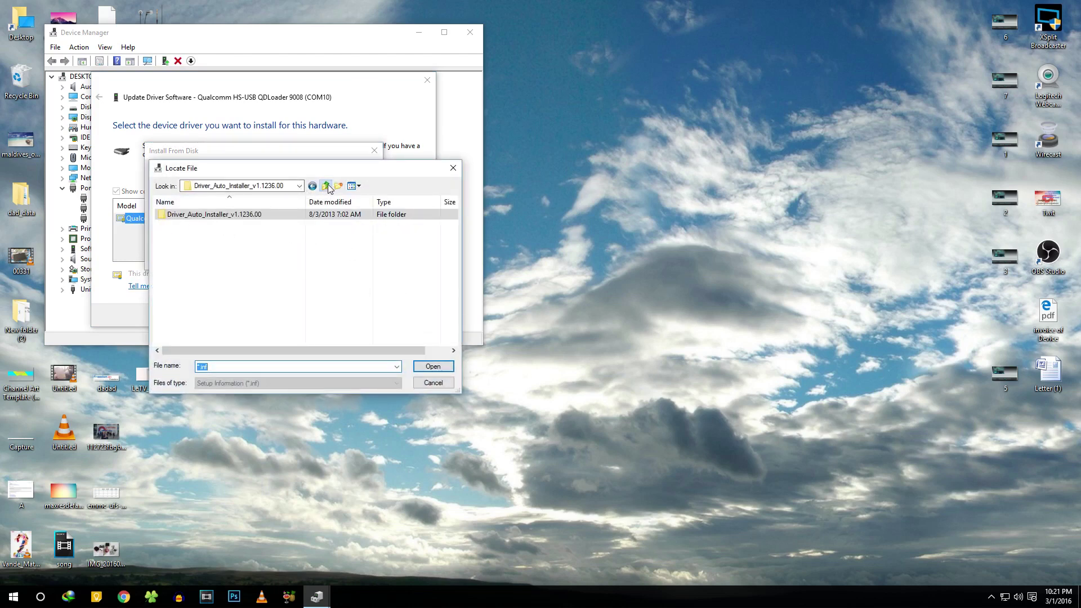
pyautogui.click(328, 187)
pyautogui.click(328, 188)
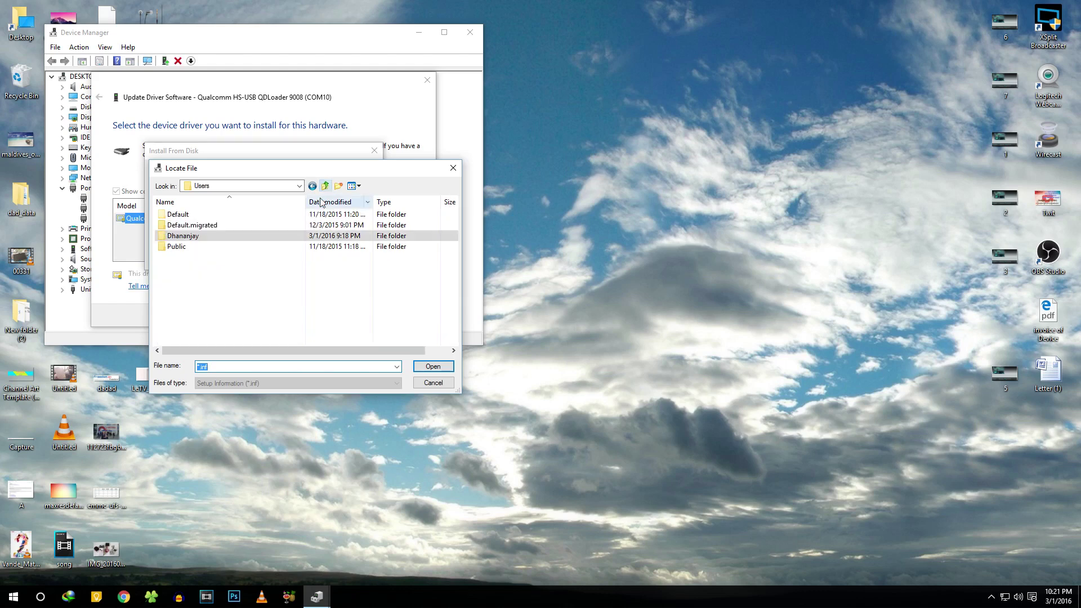
pyautogui.click(325, 187)
pyautogui.doubleClick(202, 228)
pyautogui.doubleClick(207, 324)
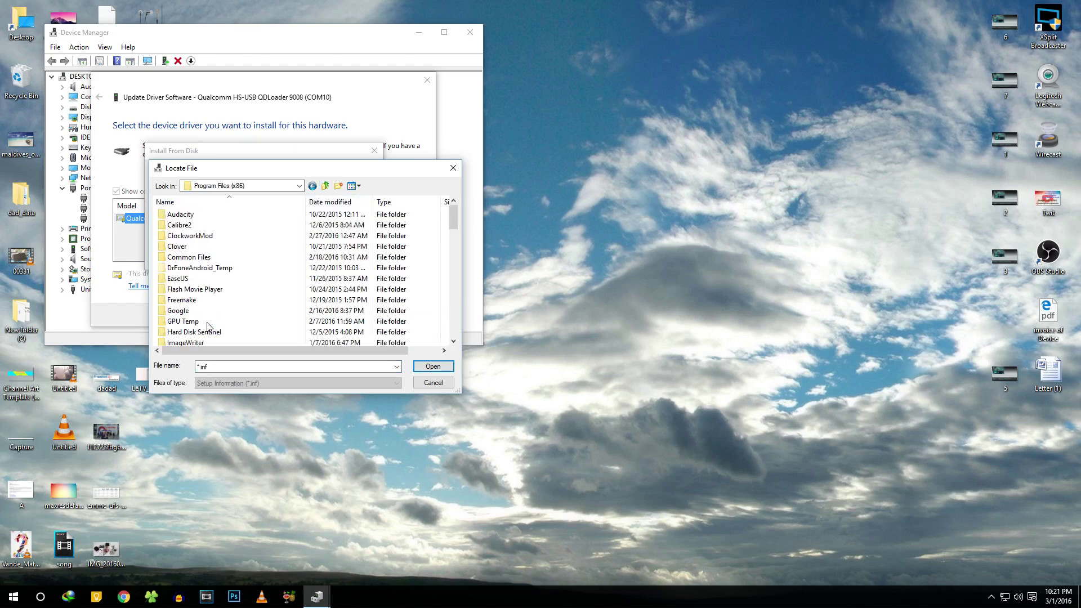
pyautogui.scroll(-3, 208, 324)
pyautogui.scroll(-3, 210, 322)
pyautogui.scroll(-3, 212, 321)
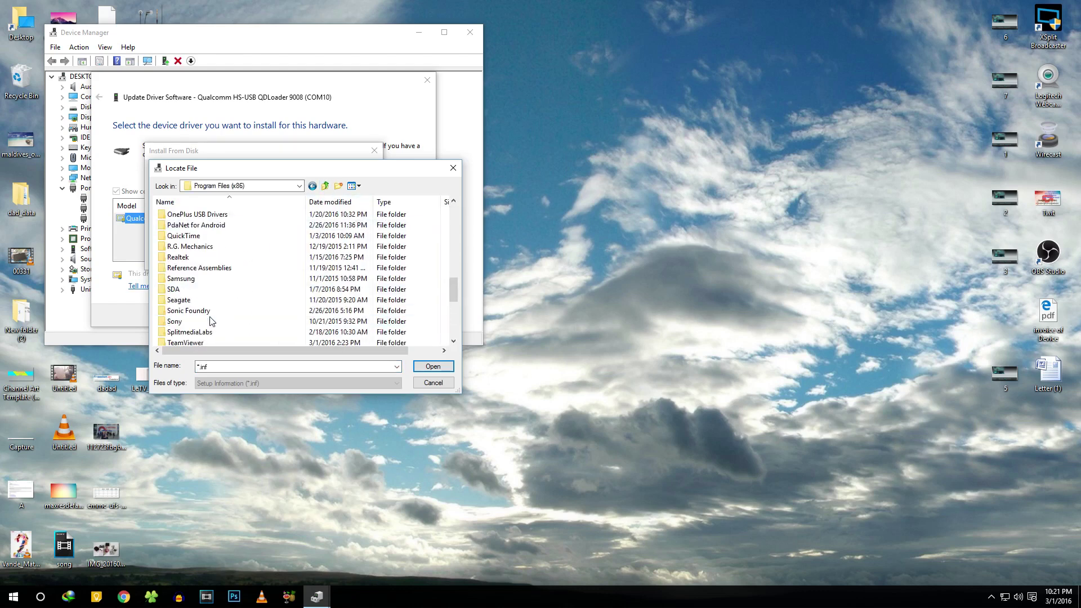
pyautogui.scroll(-5, 211, 321)
# Load qcser.inf from Xiaomi\MiPhone\Qualcomm\Driver and confirm the driver location.
pyautogui.doubleClick(210, 340)
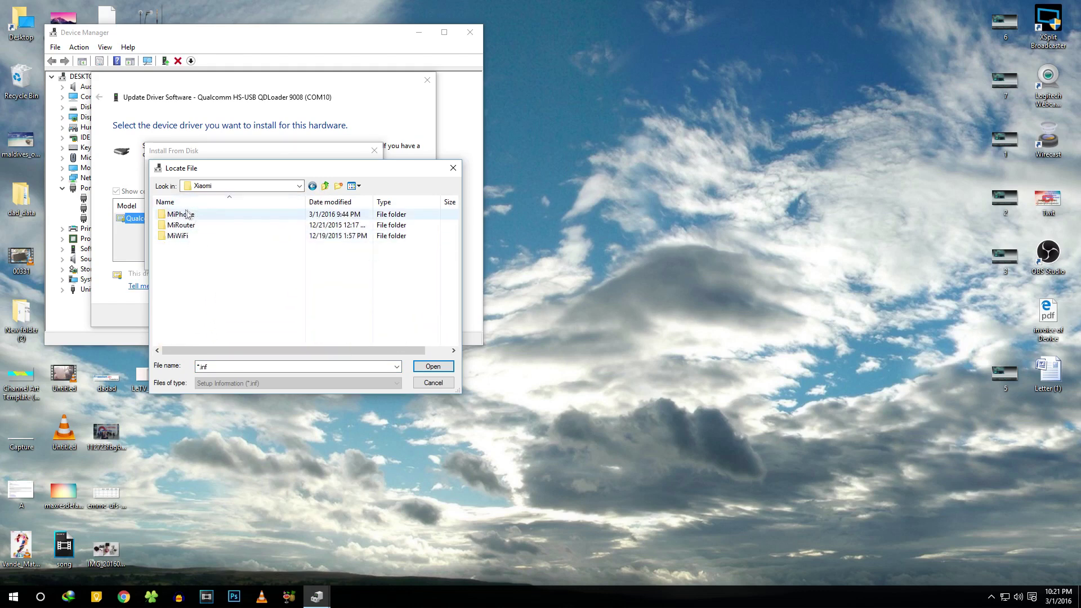
pyautogui.click(185, 218)
pyautogui.doubleClick(178, 216)
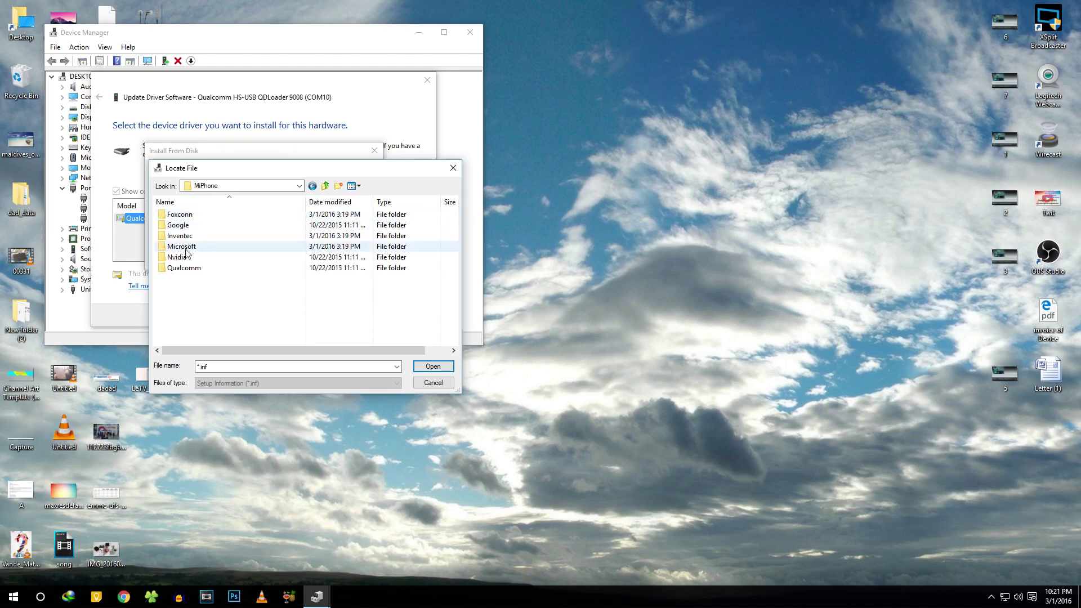
pyautogui.doubleClick(194, 270)
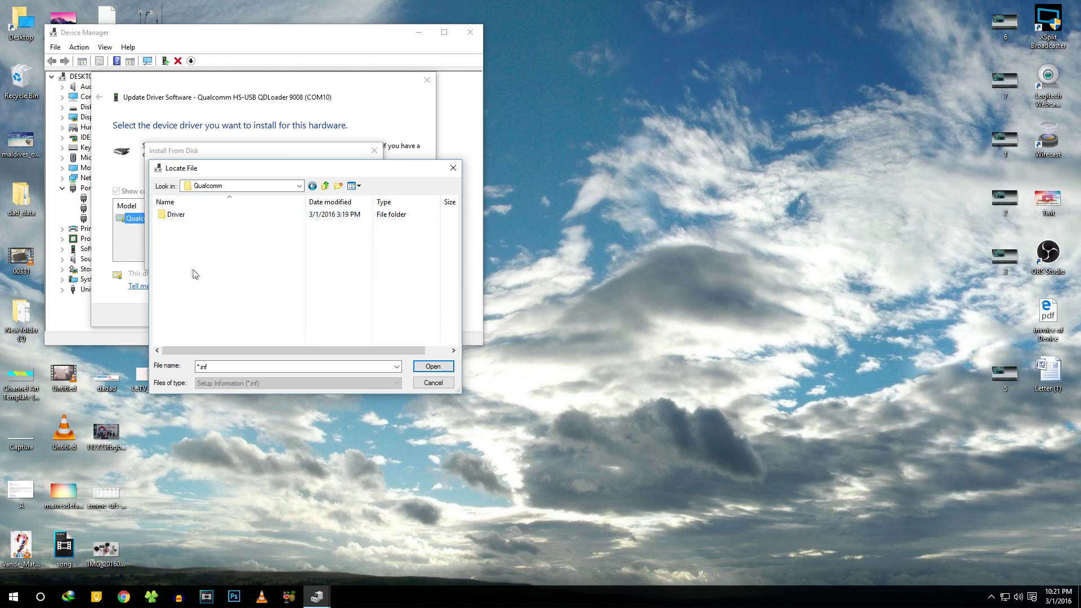
pyautogui.doubleClick(183, 217)
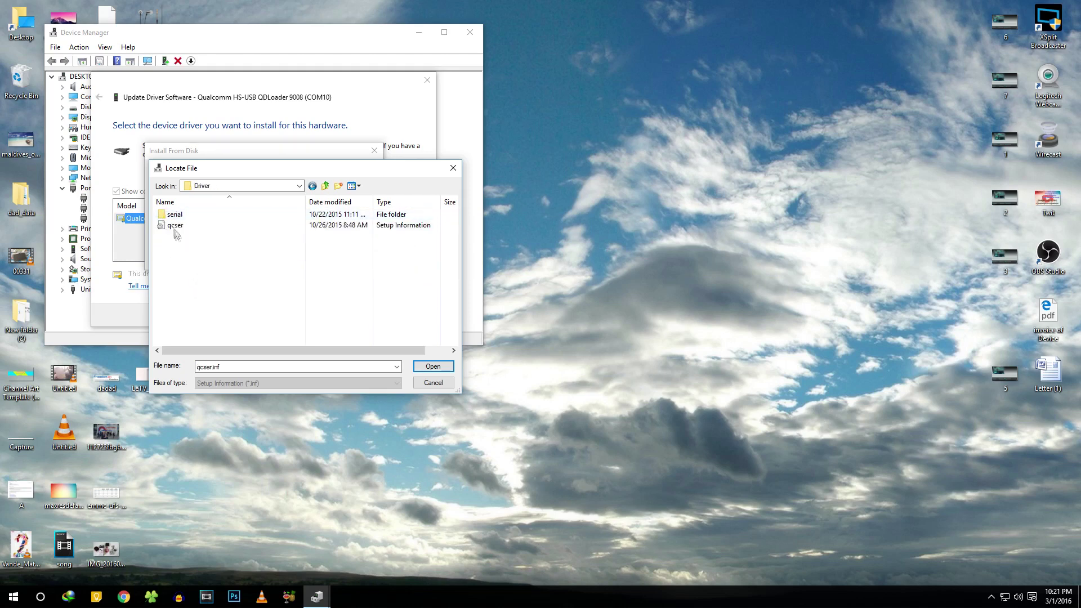
pyautogui.click(174, 227)
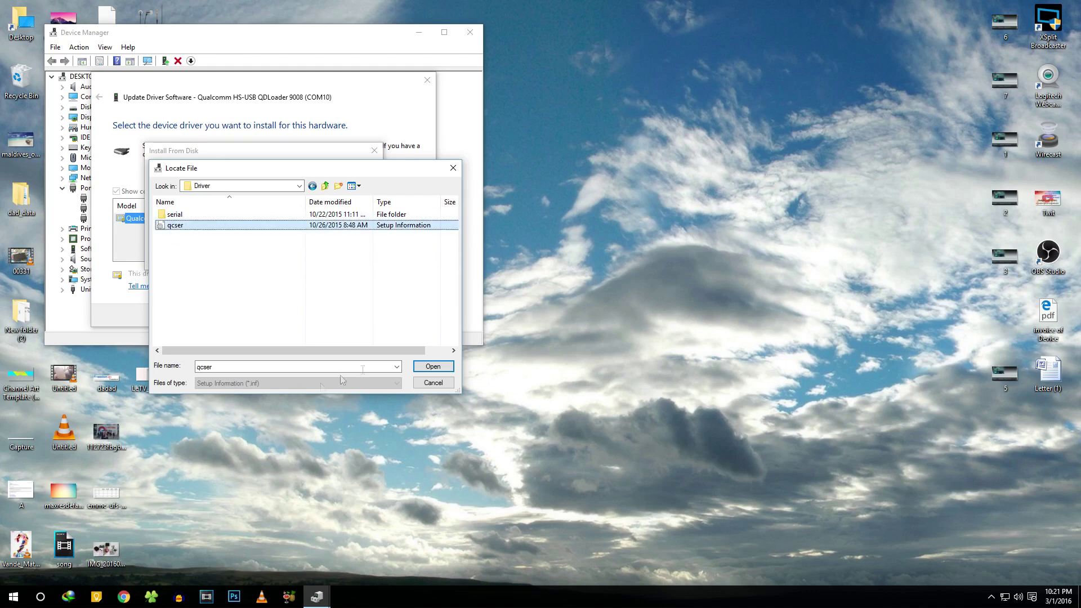
pyautogui.click(429, 367)
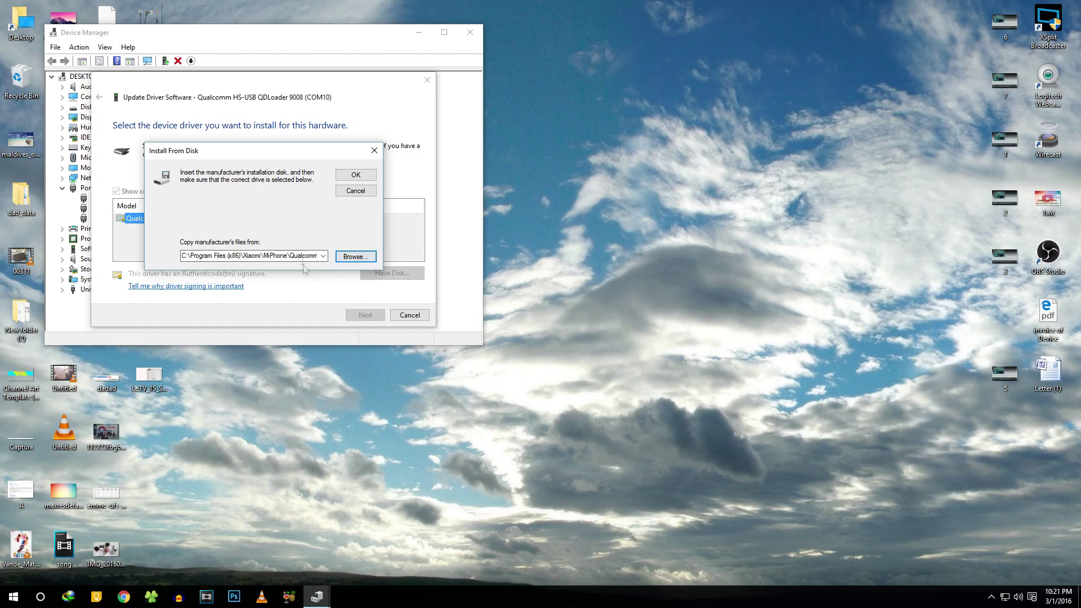
pyautogui.click(356, 176)
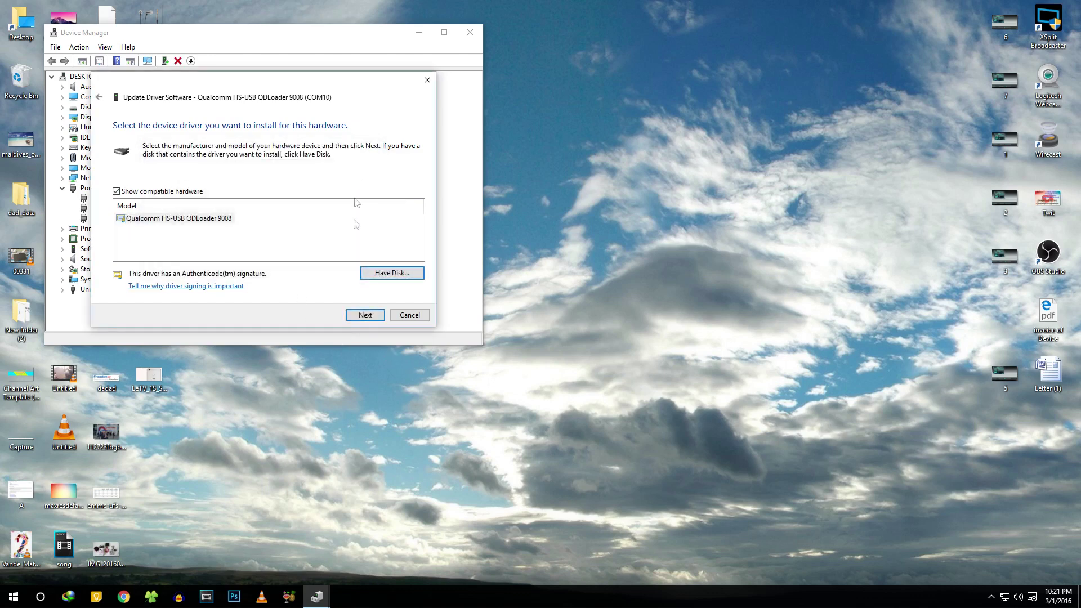
# Install the Qualcomm HS-USB QDLoader 9008 driver and check it appears as COM10 under Ports.
pyautogui.click(364, 316)
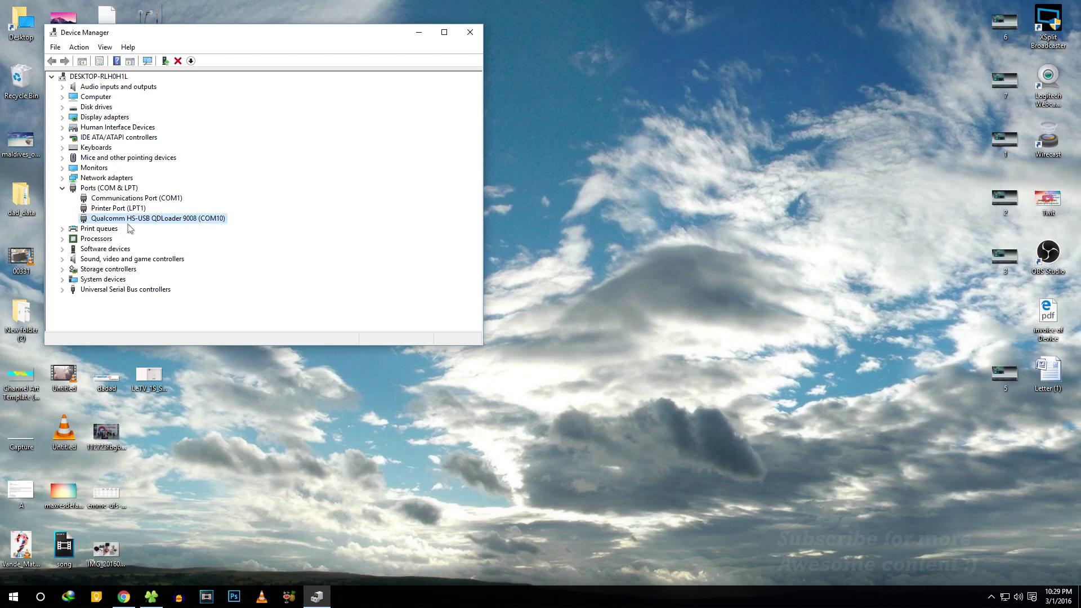
pyautogui.click(93, 192)
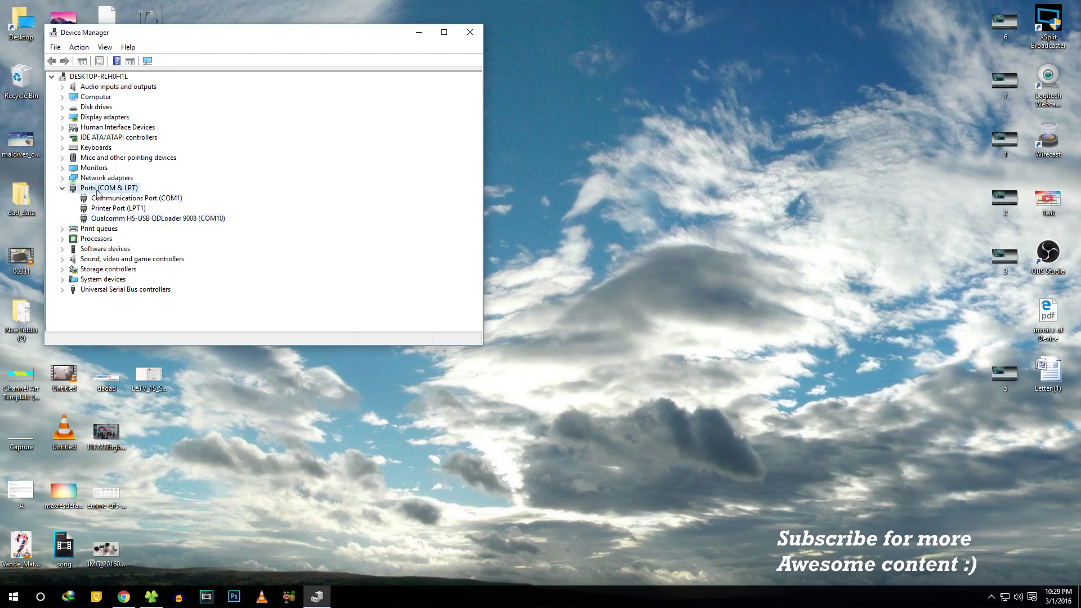
# Open the extracted ido_xhdpi_images V7.1.1.0 ROM folder and review its images folder and flash_all scripts.
pyautogui.click(110, 220)
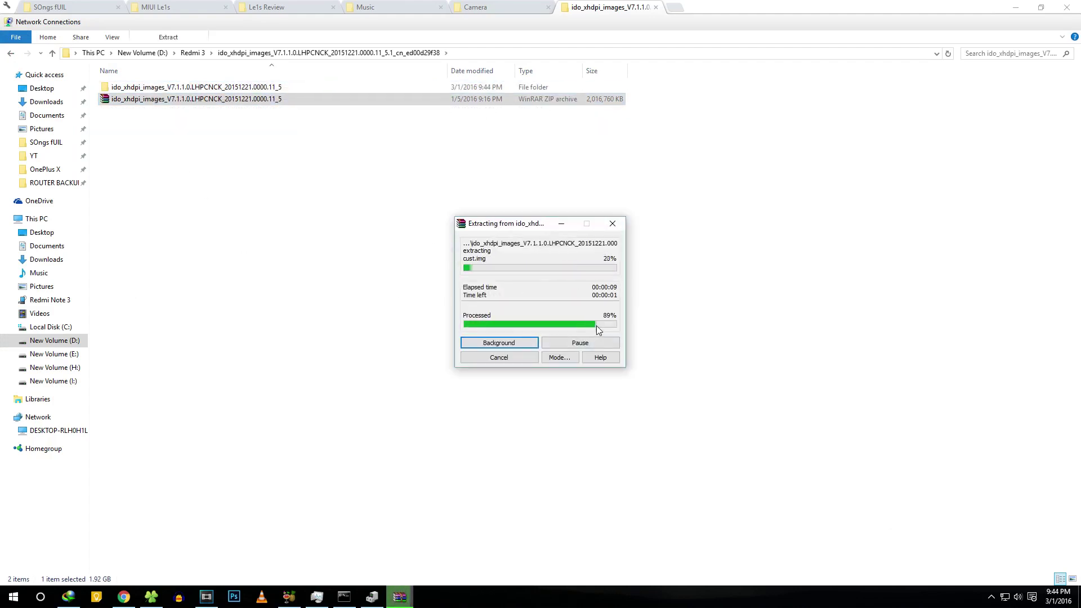
pyautogui.doubleClick(292, 88)
pyautogui.doubleClick(186, 88)
pyautogui.moveTo(180, 192); pyautogui.dragTo(154, 90)
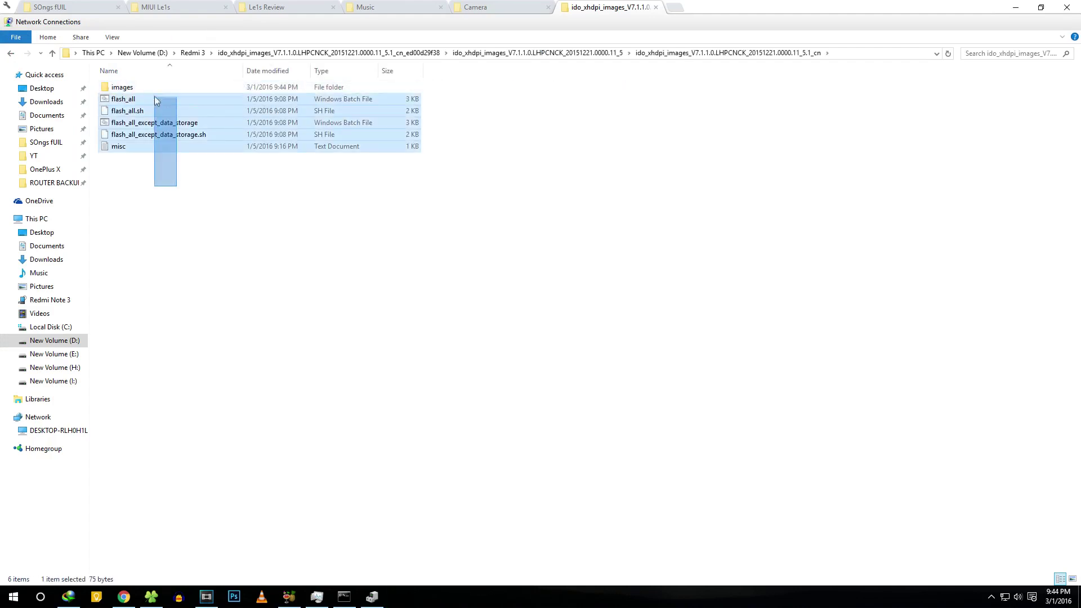
pyautogui.click(184, 270)
pyautogui.moveTo(172, 192); pyautogui.dragTo(174, 77)
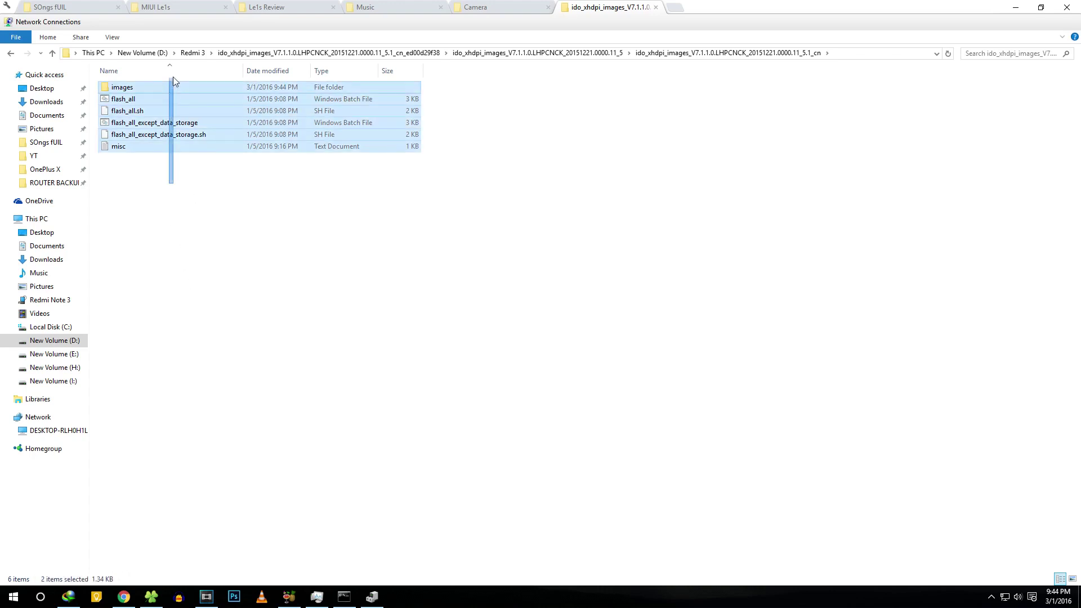
pyautogui.click(214, 254)
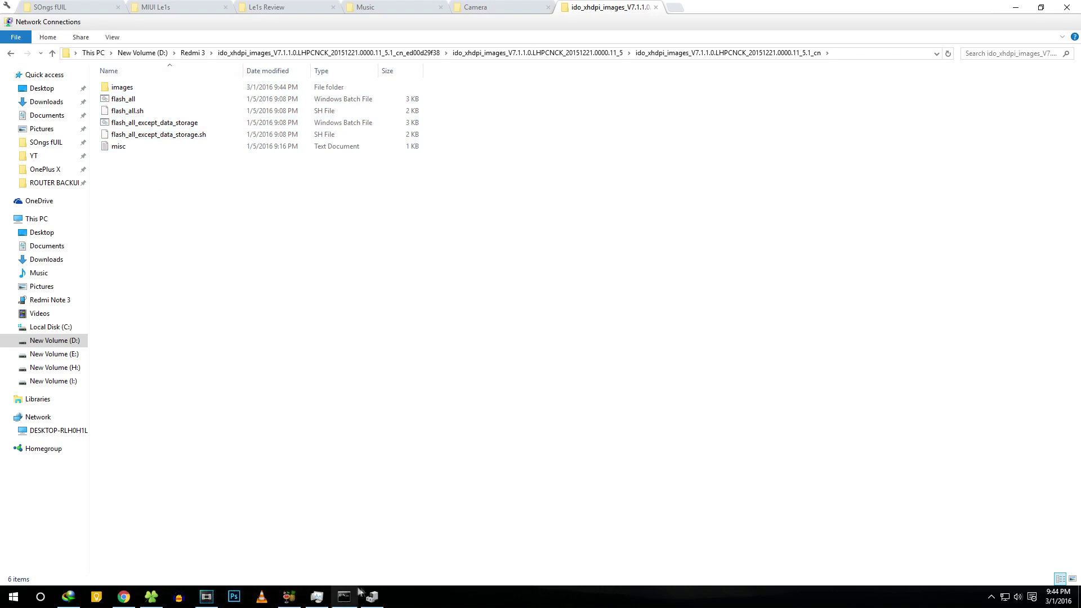
# Launch MiFlash as administrator and refresh so the phone is detected on COM10.
pyautogui.click(12, 597)
pyautogui.write('mi')
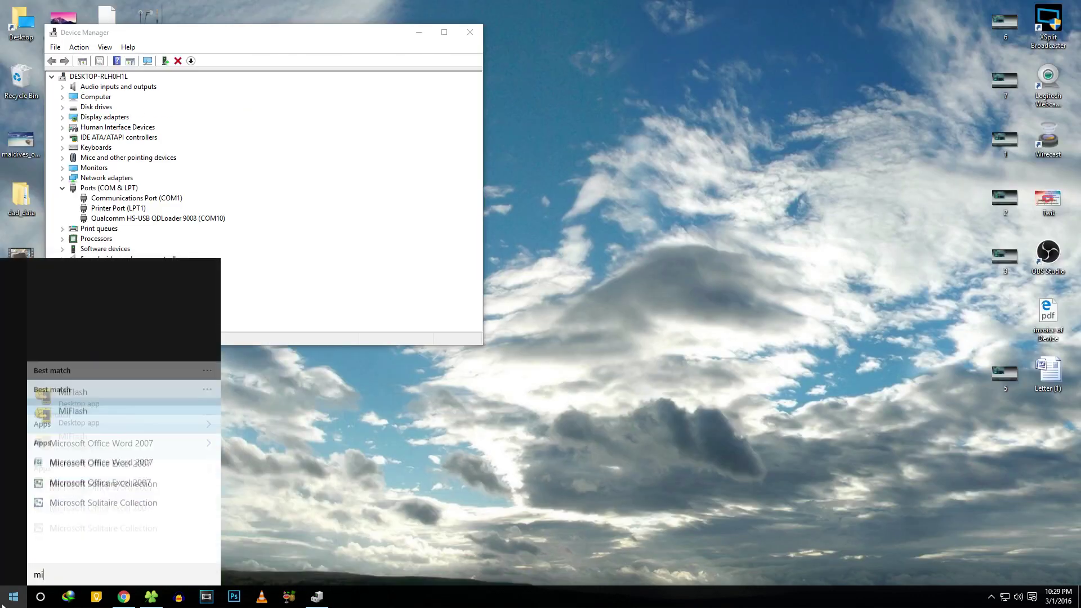
pyautogui.click(154, 298)
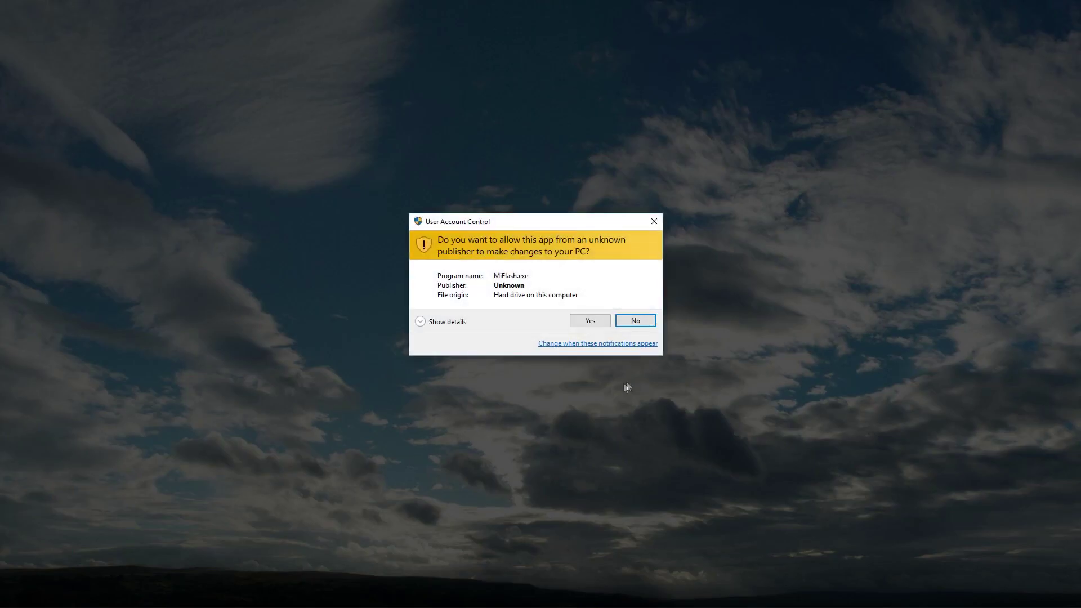
pyautogui.click(588, 320)
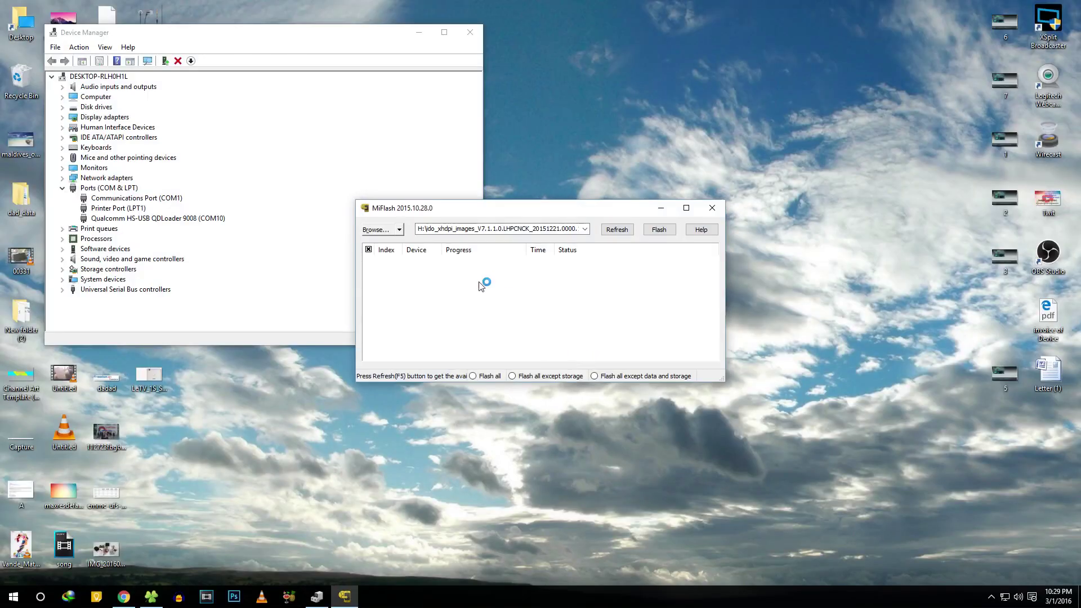
pyautogui.click(620, 230)
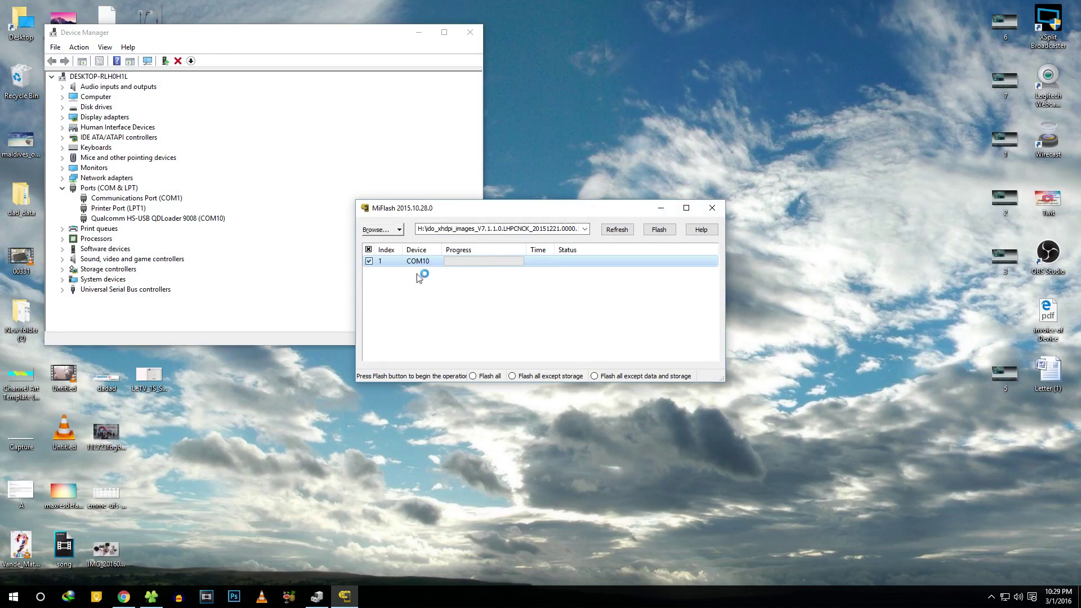
# Set the image path to the extracted ido_xhdpi_images ROM folder on drive H.
pyautogui.click(379, 231)
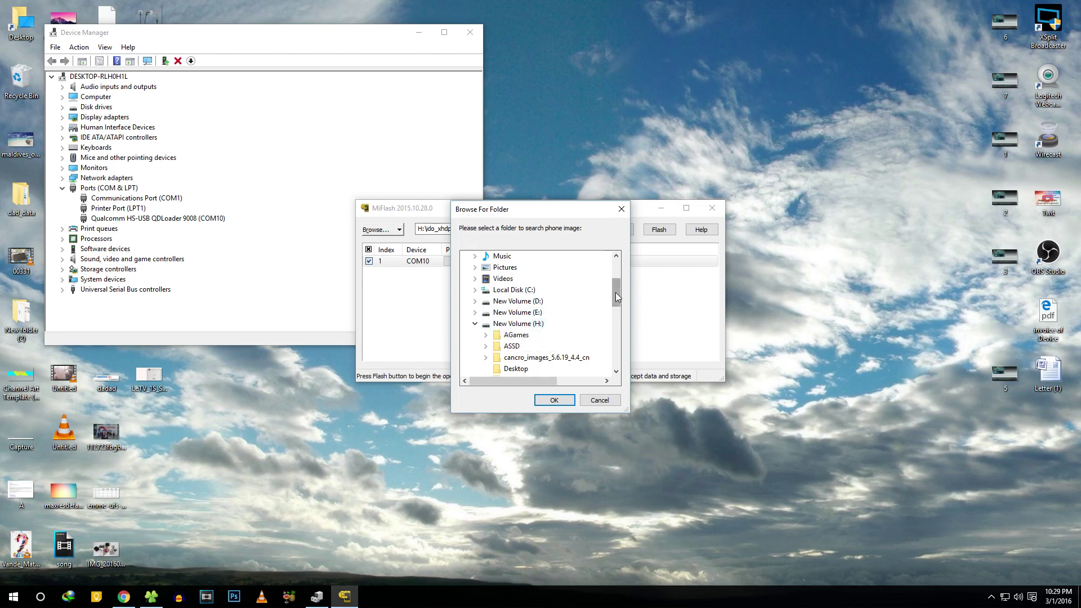
pyautogui.moveTo(616, 292); pyautogui.dragTo(617, 306)
pyautogui.doubleClick(523, 334)
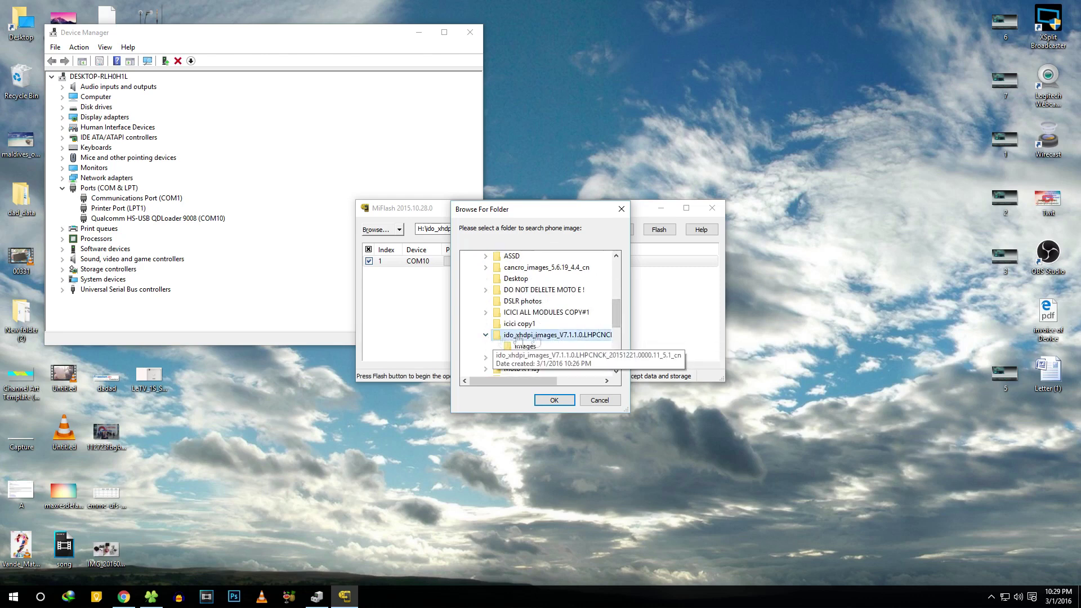
pyautogui.click(515, 345)
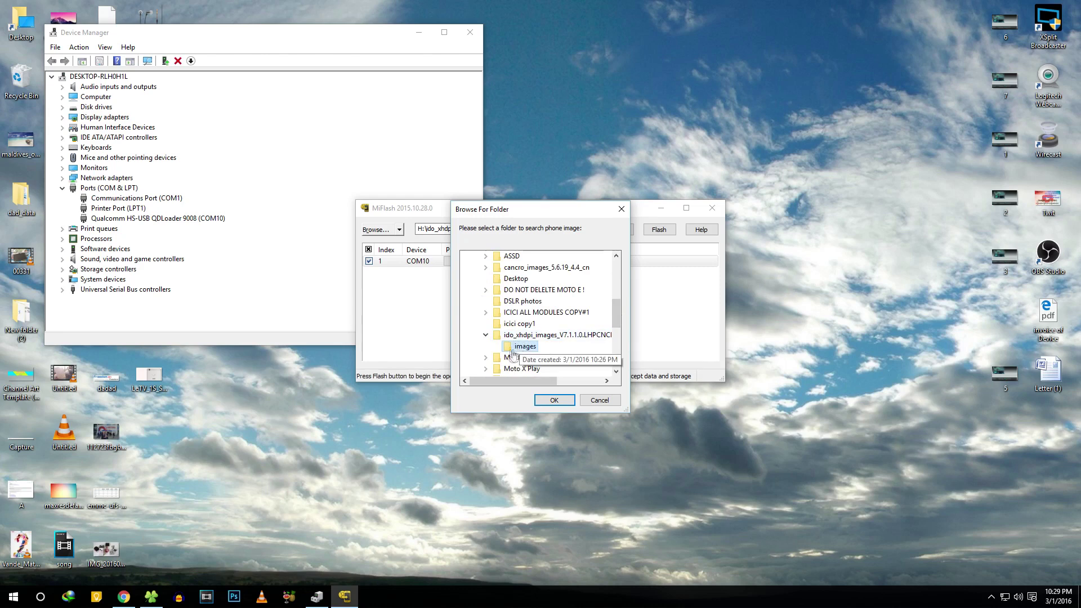
pyautogui.click(555, 400)
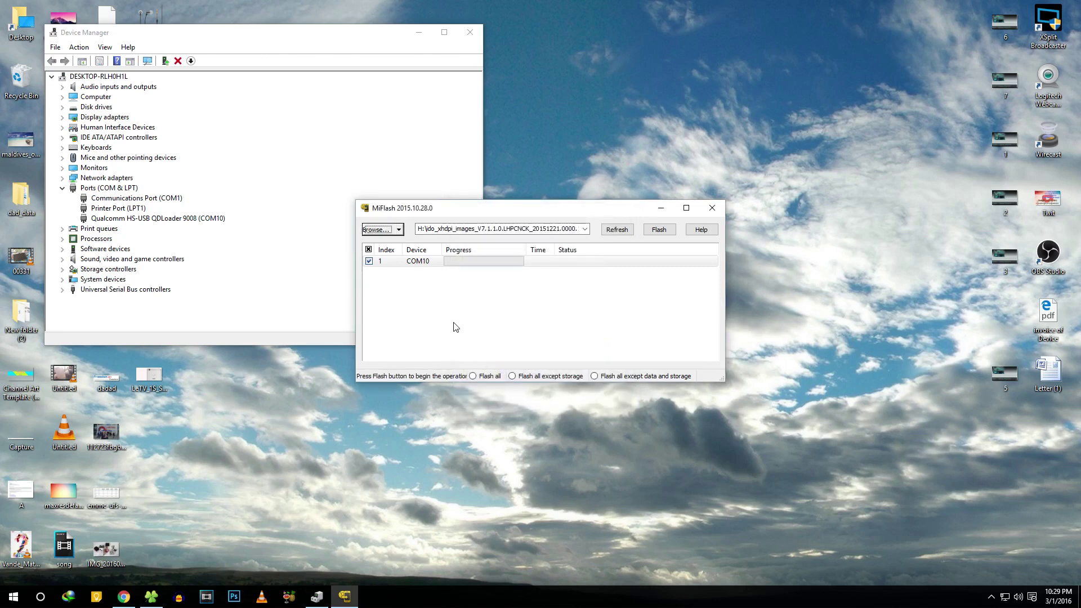
# Flash the ROM to the COM10 phone using 'Flash all except storage' mode.
pyautogui.click(513, 376)
pyautogui.click(620, 376)
pyautogui.click(547, 377)
pyautogui.click(625, 260)
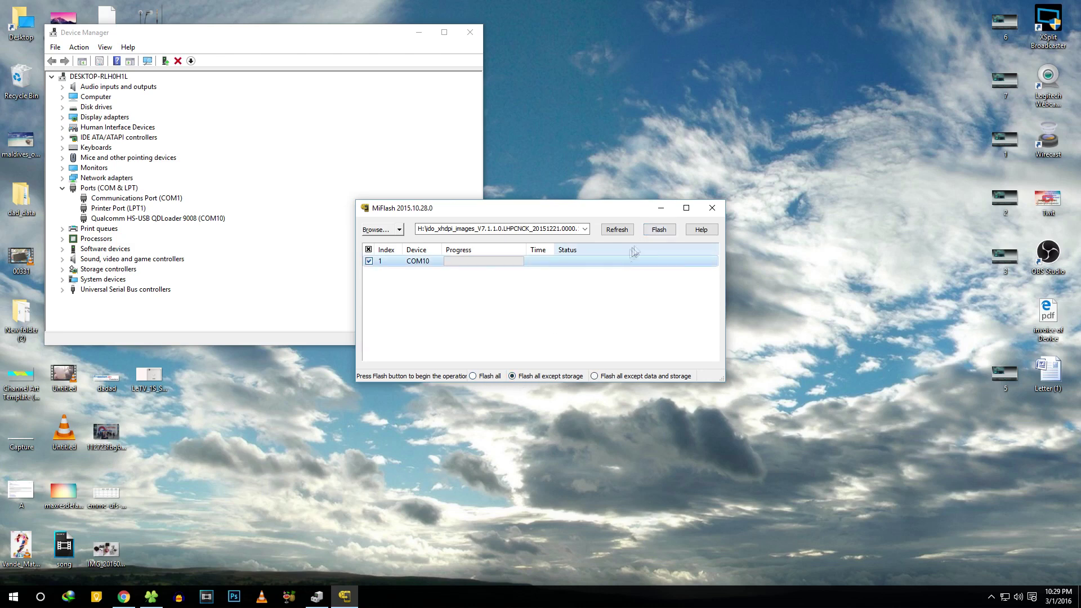
pyautogui.click(660, 231)
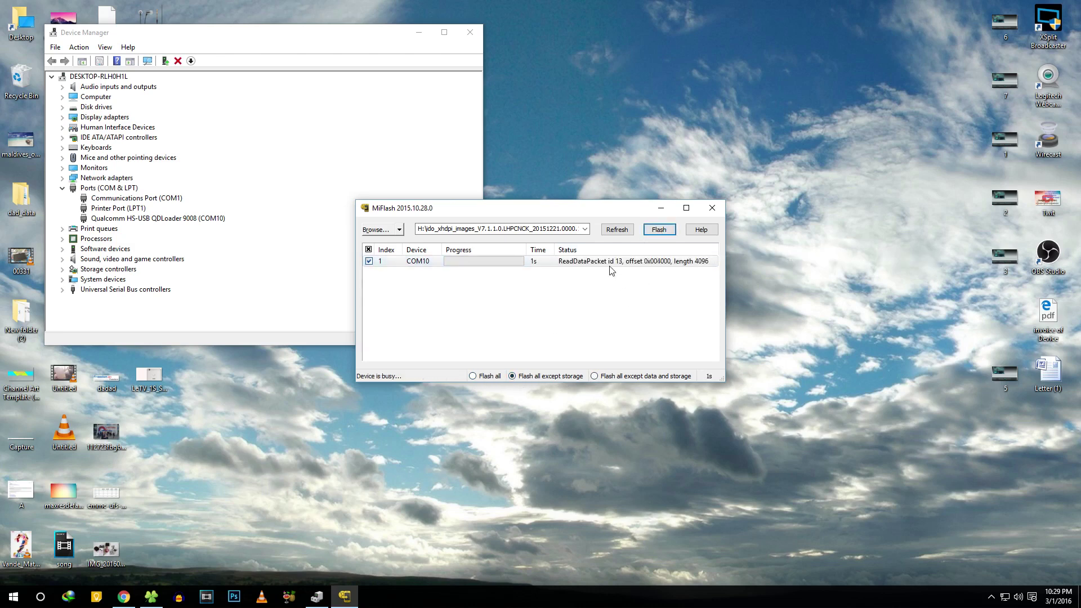